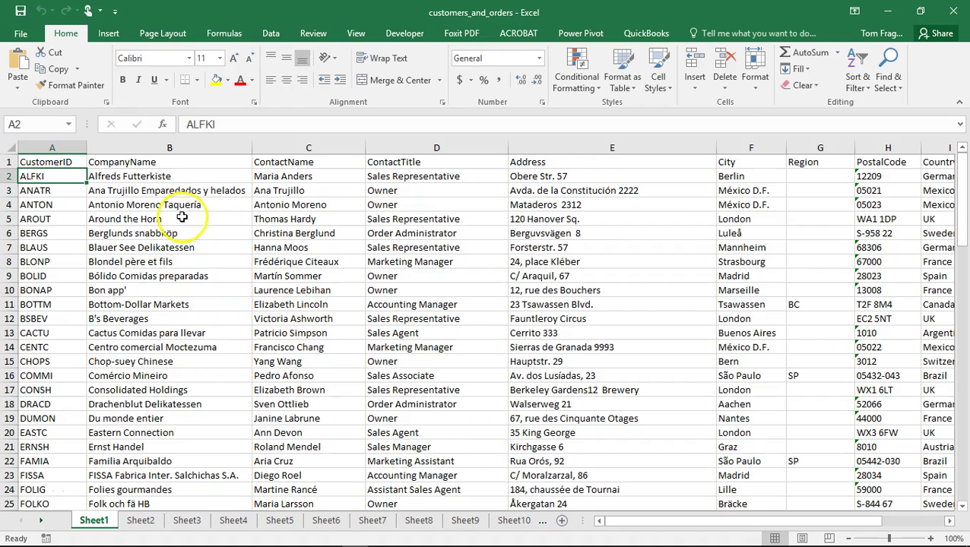
# Examine the header row and the customer records on Sheet1 of the customers_and_orders workbook
pyautogui.click(10, 163)
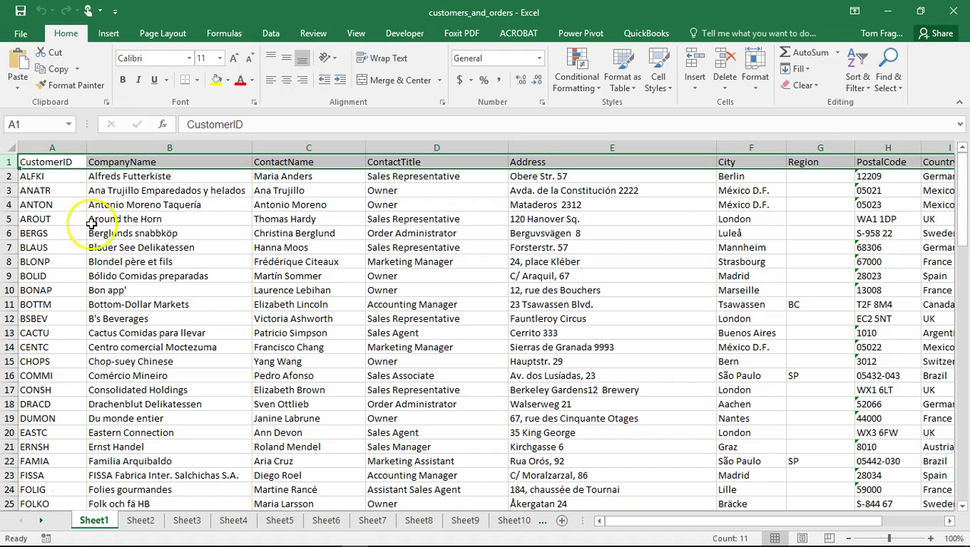
pyautogui.click(131, 290)
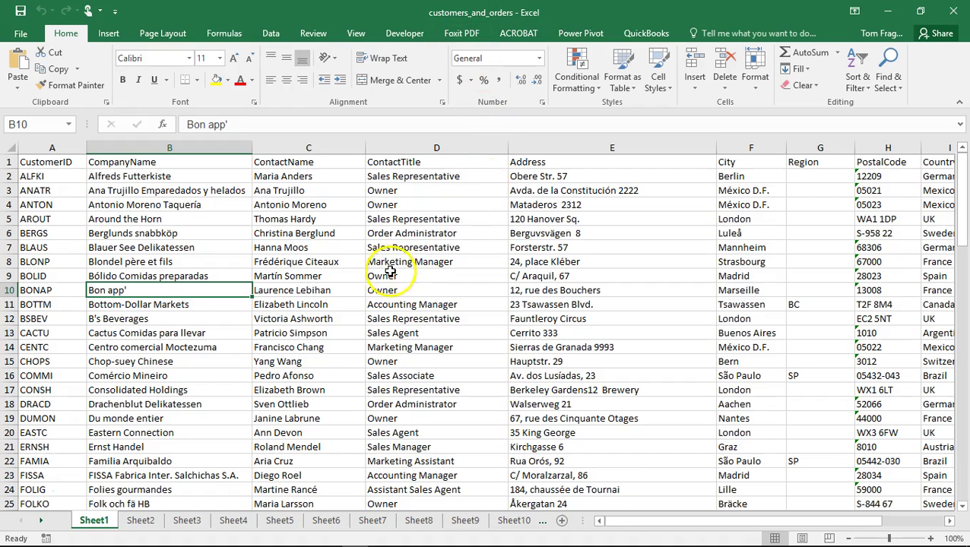
pyautogui.click(411, 247)
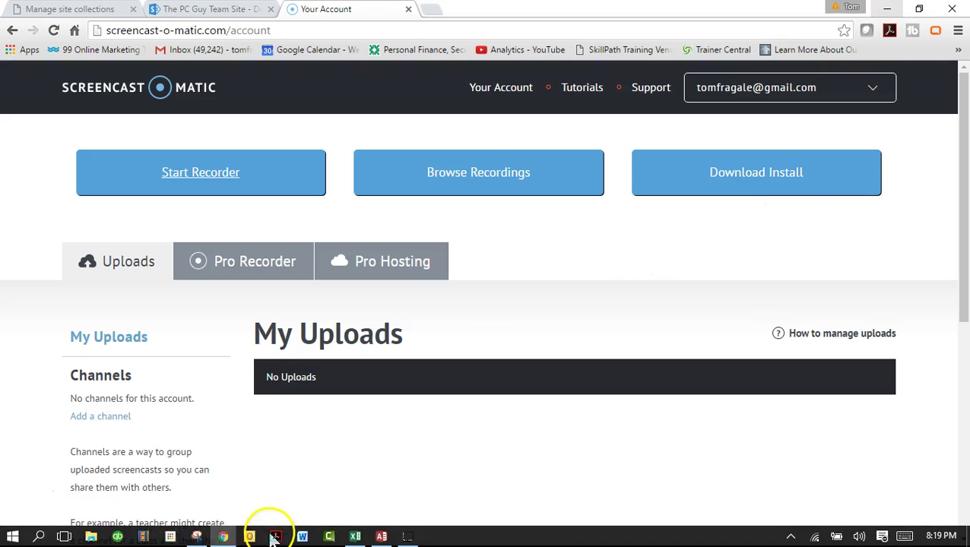
# Open the PC Guy Team Site in the browser and add the Import Spreadsheet app through the site contents
pyautogui.click(220, 12)
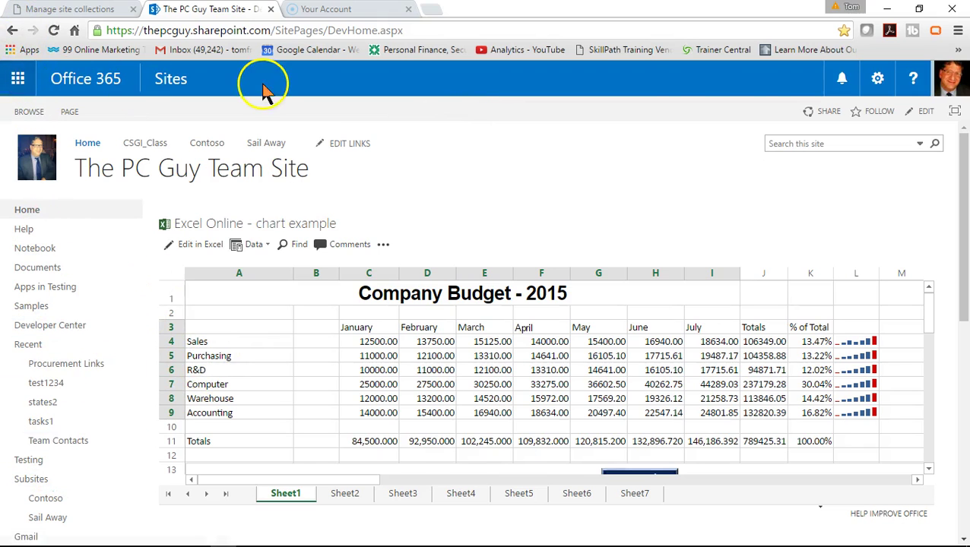
pyautogui.click(878, 85)
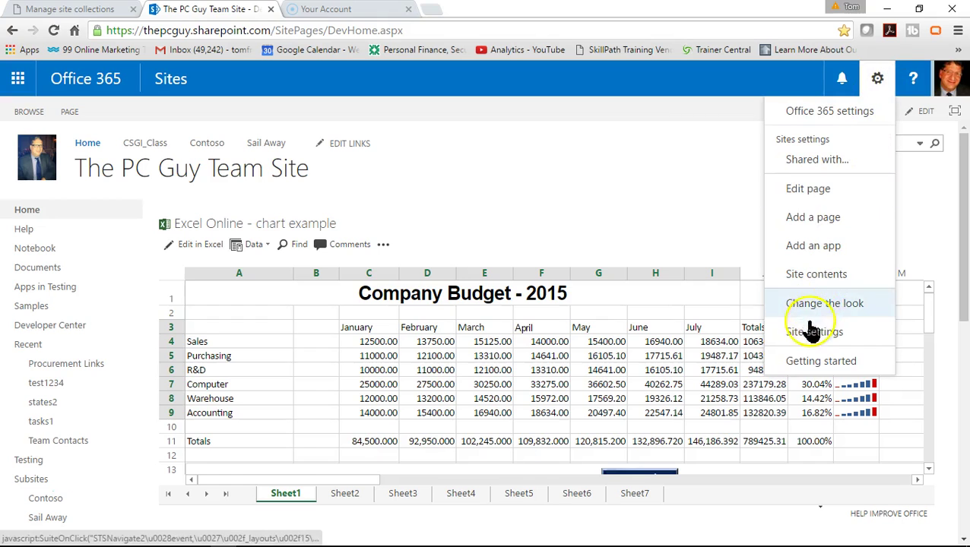
pyautogui.click(805, 276)
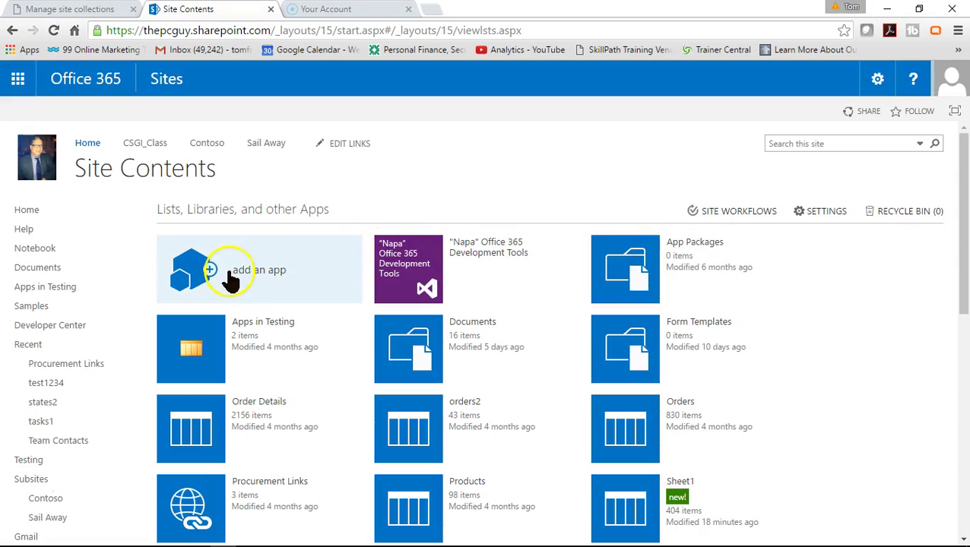
pyautogui.click(224, 280)
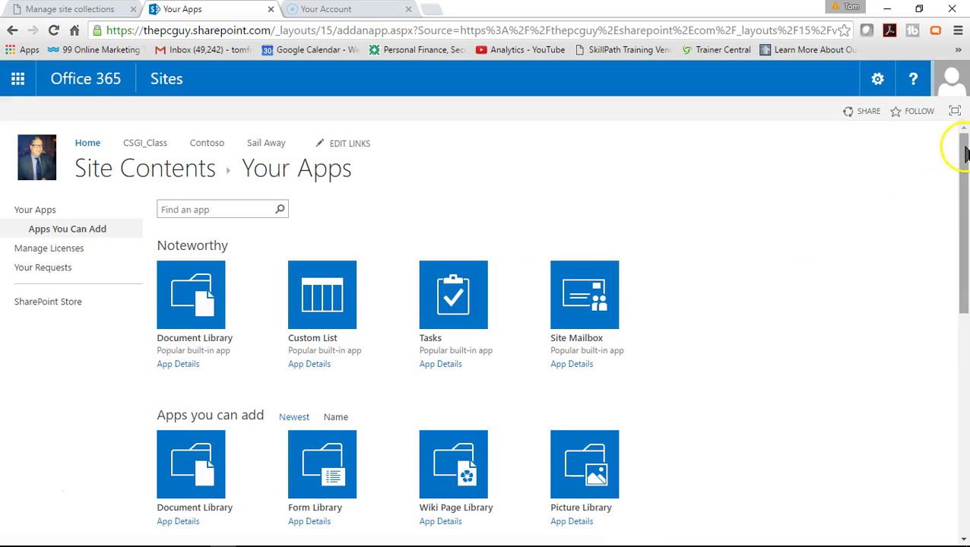
pyautogui.moveTo(963, 152); pyautogui.dragTo(961, 450)
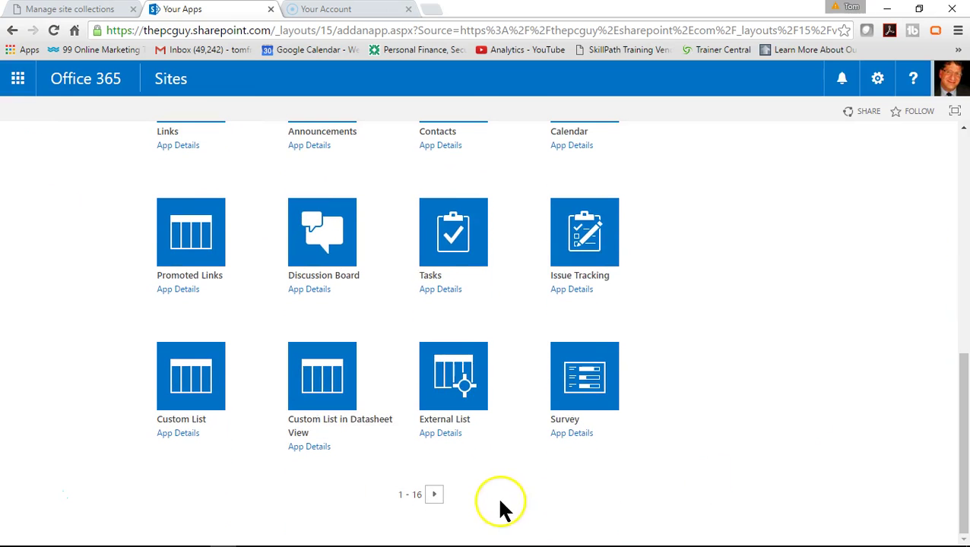
pyautogui.click(433, 495)
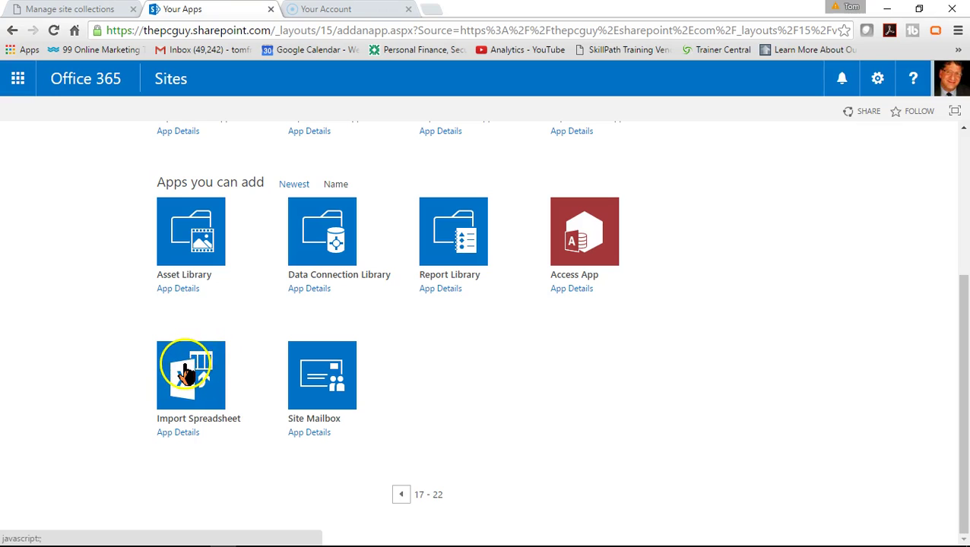
pyautogui.click(182, 370)
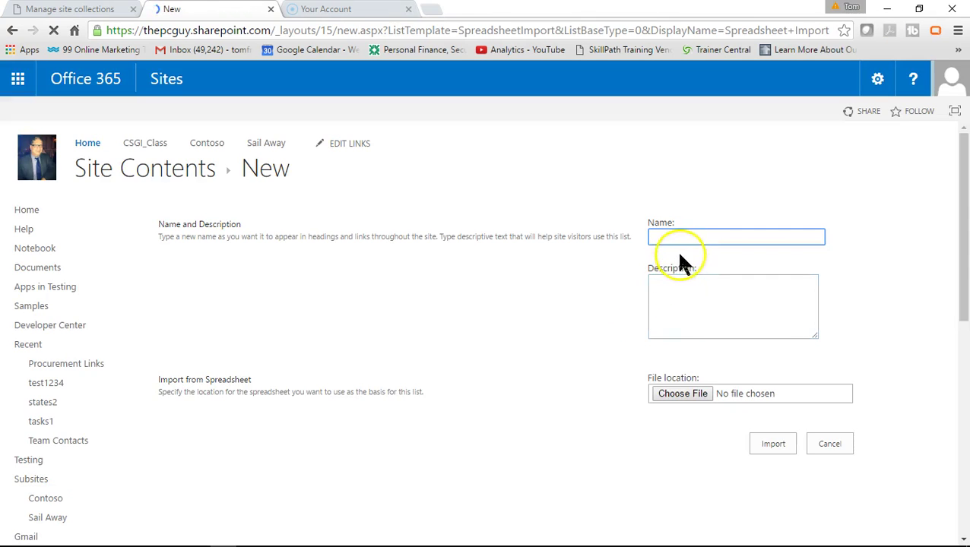
# Enter "test" as both the name and the description of the new list
pyautogui.write('test')
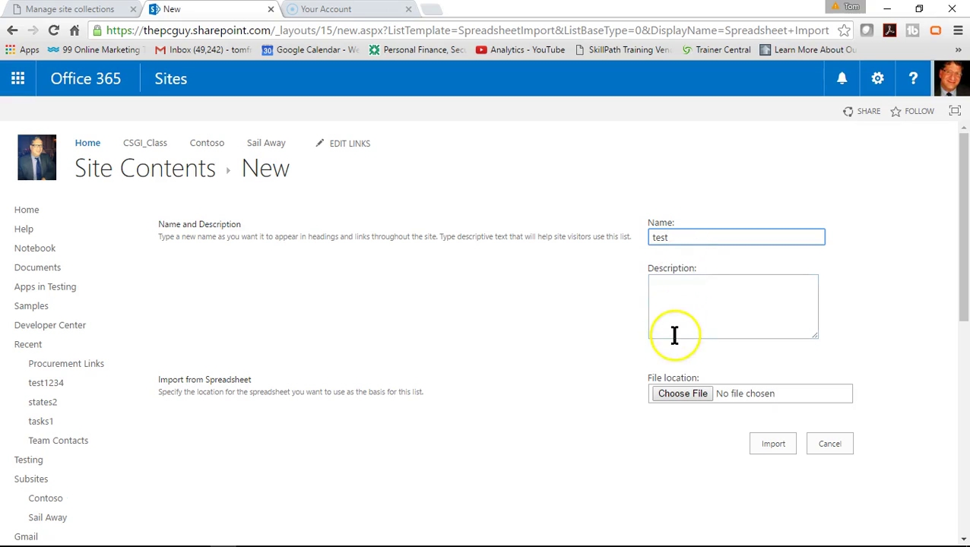
pyautogui.click(676, 303)
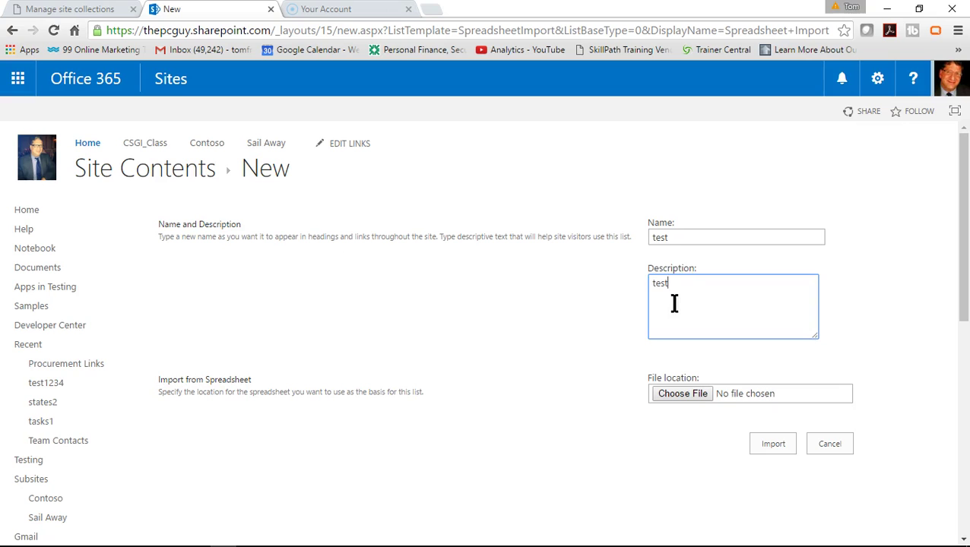
pyautogui.click(660, 251)
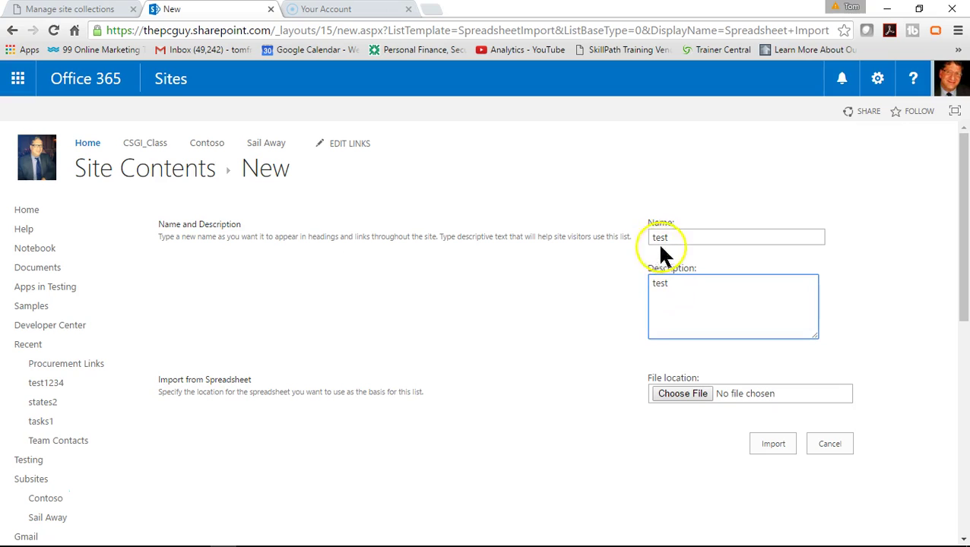
# Choose customers_and_orders.xlsx from the Excel class folder as the source file and try to import it as a list
pyautogui.click(669, 400)
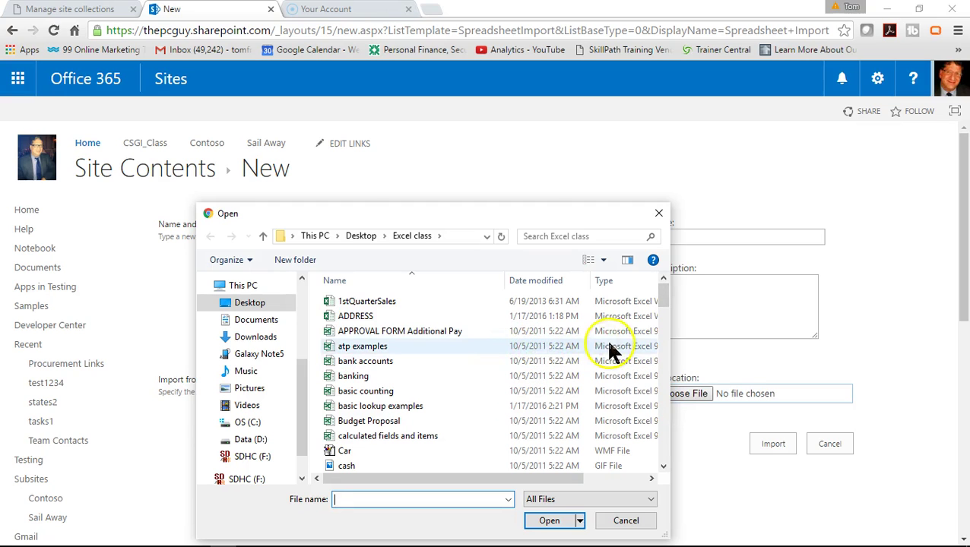
pyautogui.moveTo(664, 308); pyautogui.dragTo(664, 351)
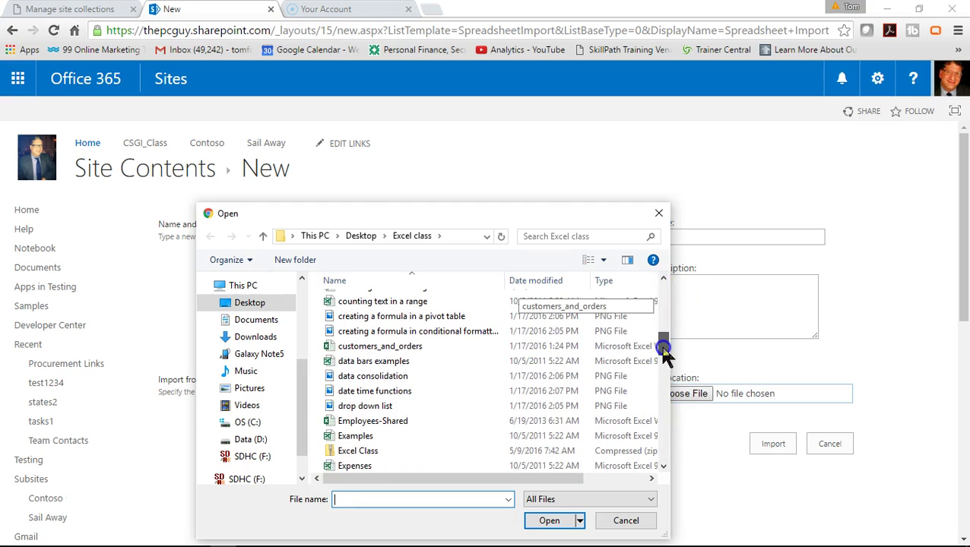
pyautogui.click(357, 348)
pyautogui.doubleClick(355, 348)
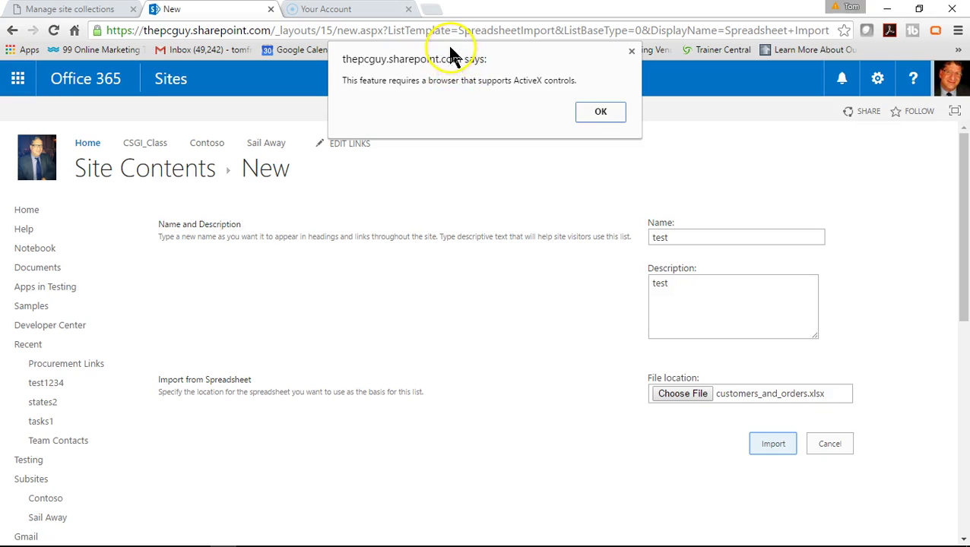
pyautogui.moveTo(452, 57); pyautogui.dragTo(439, 77)
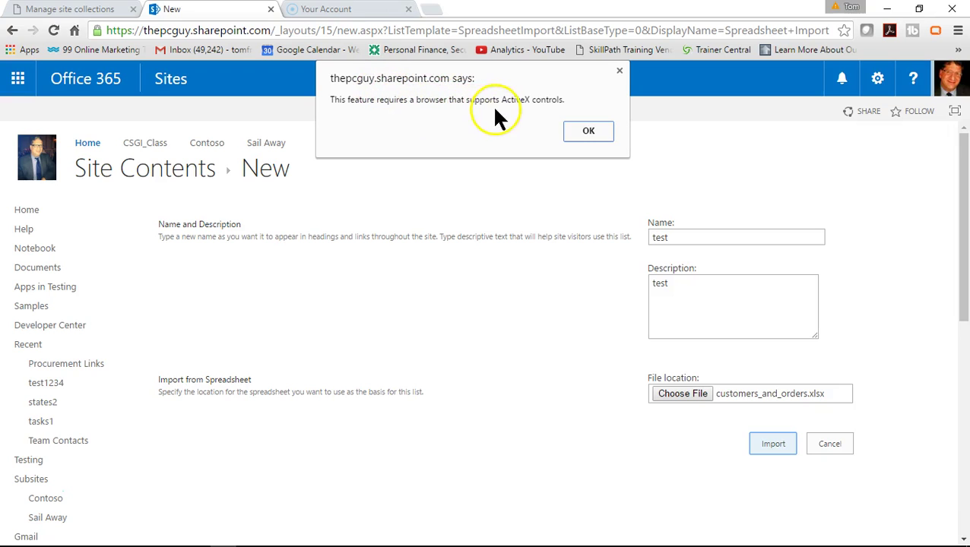
pyautogui.click(588, 129)
# Switch to Access and start an Excel spreadsheet import into the empty Database3
pyautogui.moveTo(291, 541)
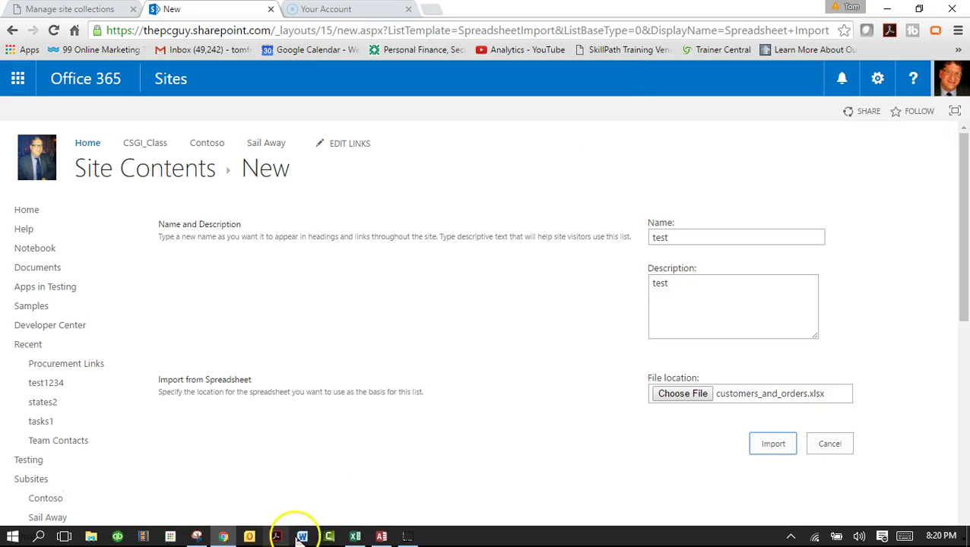
pyautogui.click(382, 537)
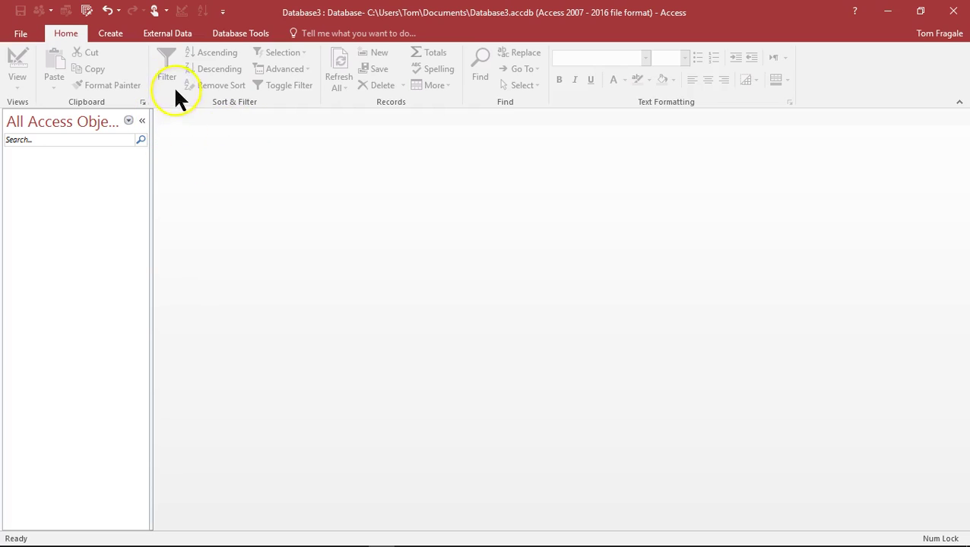
pyautogui.click(162, 38)
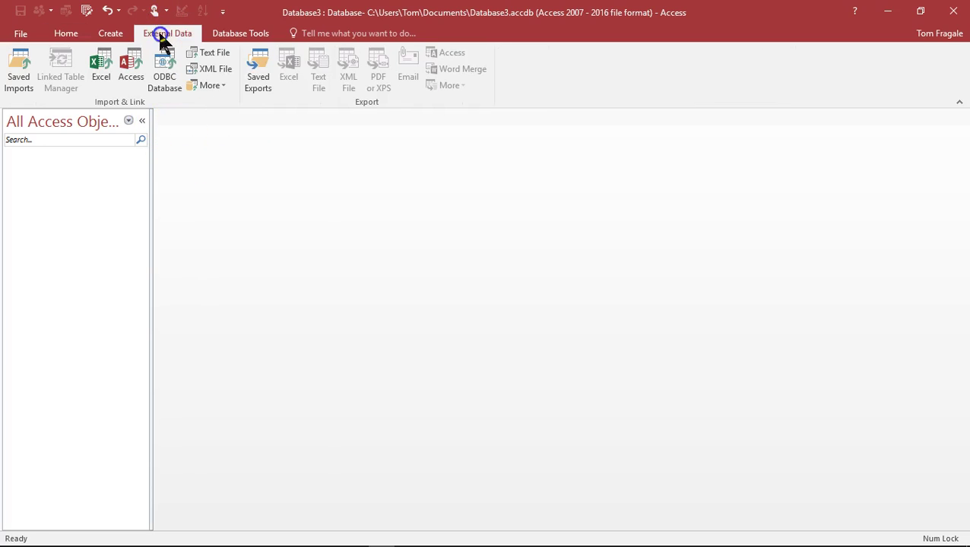
pyautogui.click(99, 72)
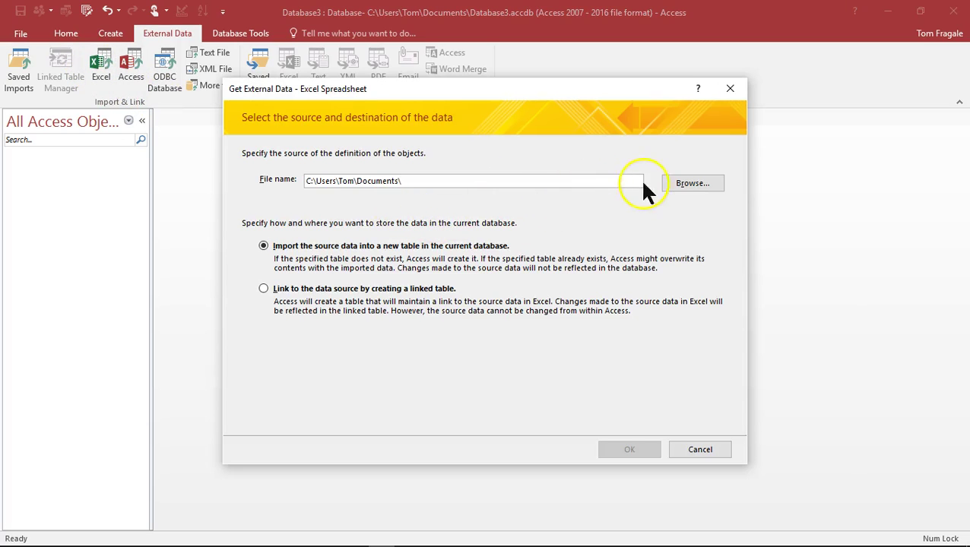
# Select customers_and_orders.xlsx from the Excel class folder on the Desktop as the source, importing into a new table
pyautogui.click(671, 184)
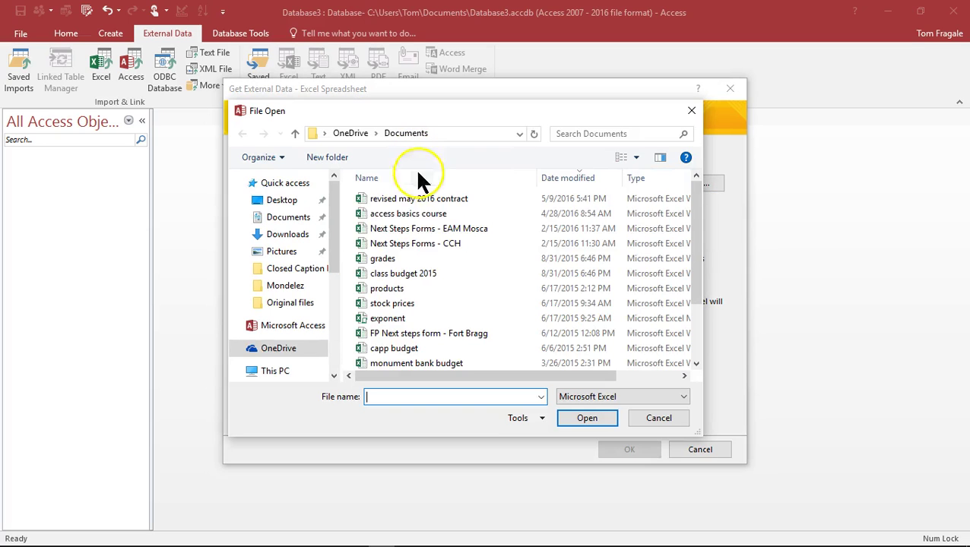
pyautogui.click(278, 184)
pyautogui.click(446, 209)
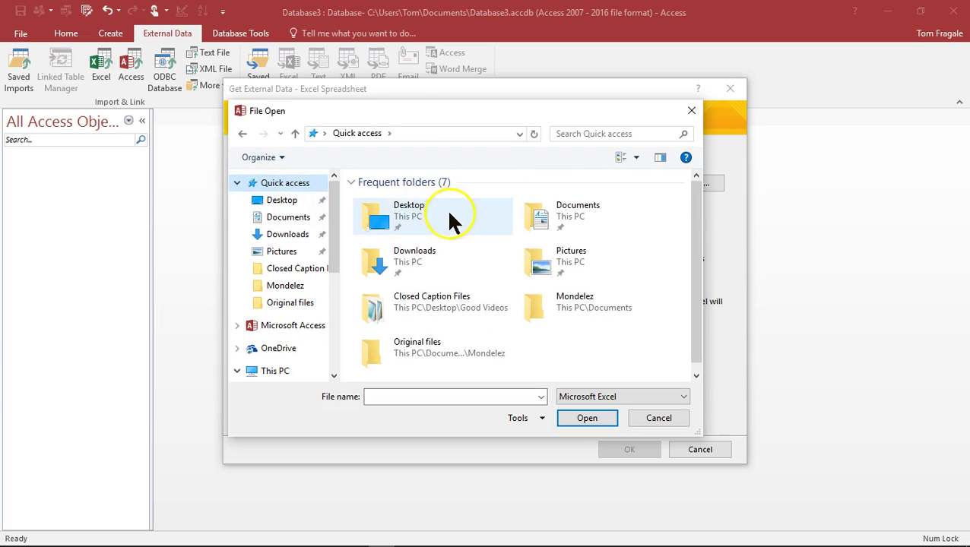
pyautogui.click(292, 200)
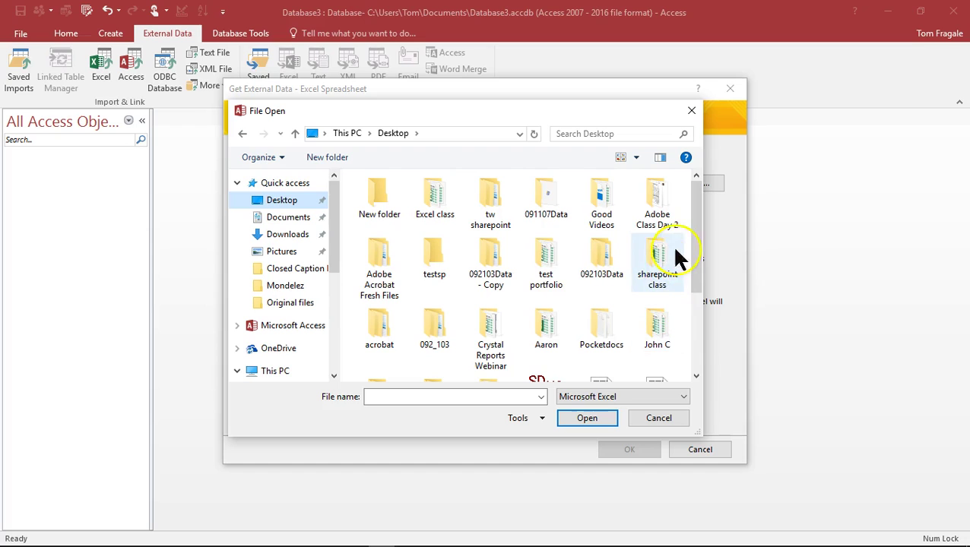
pyautogui.click(433, 196)
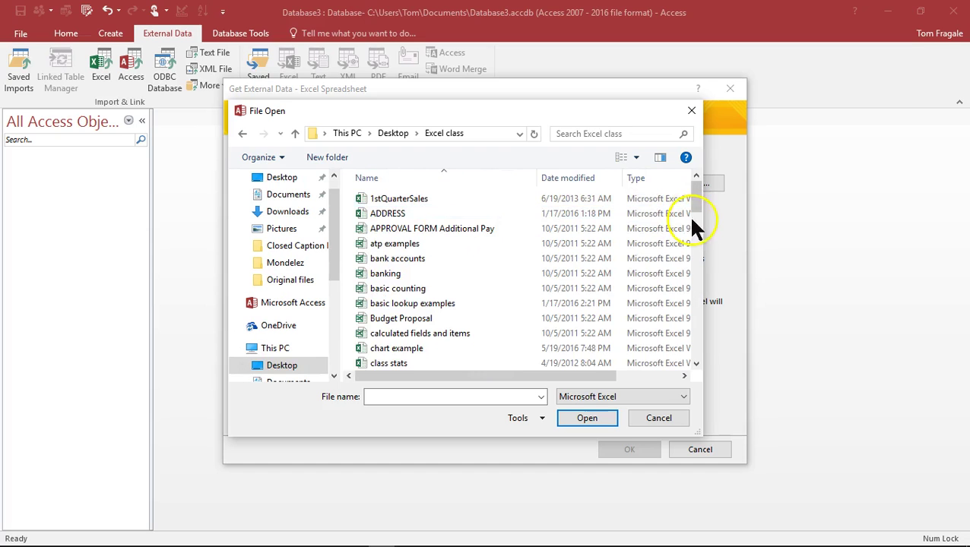
pyautogui.scroll(-1, 698, 263)
pyautogui.moveTo(697, 263)
pyautogui.mouseDown()
pyautogui.moveTo(691, 279)
pyautogui.moveTo(689, 258)
pyautogui.mouseUp()
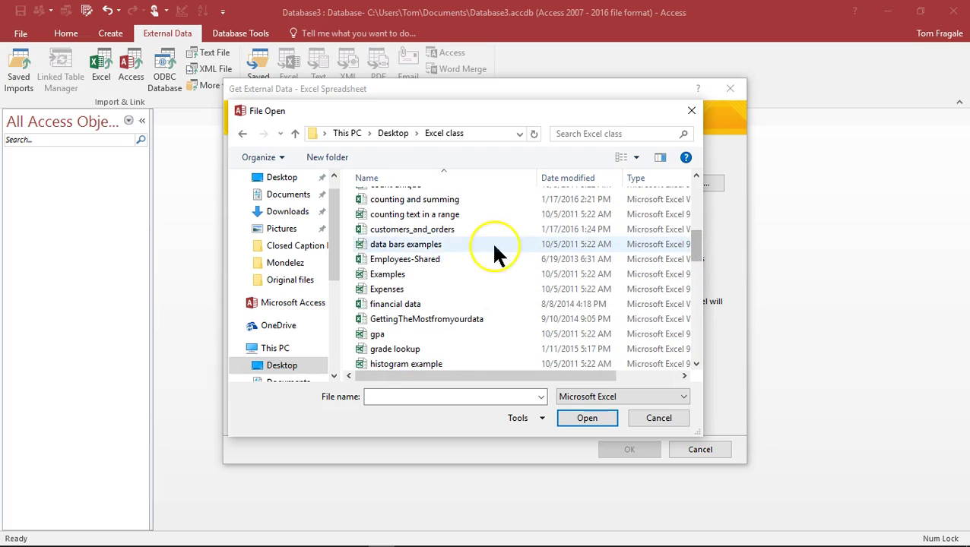
pyautogui.click(381, 230)
pyautogui.doubleClick(382, 229)
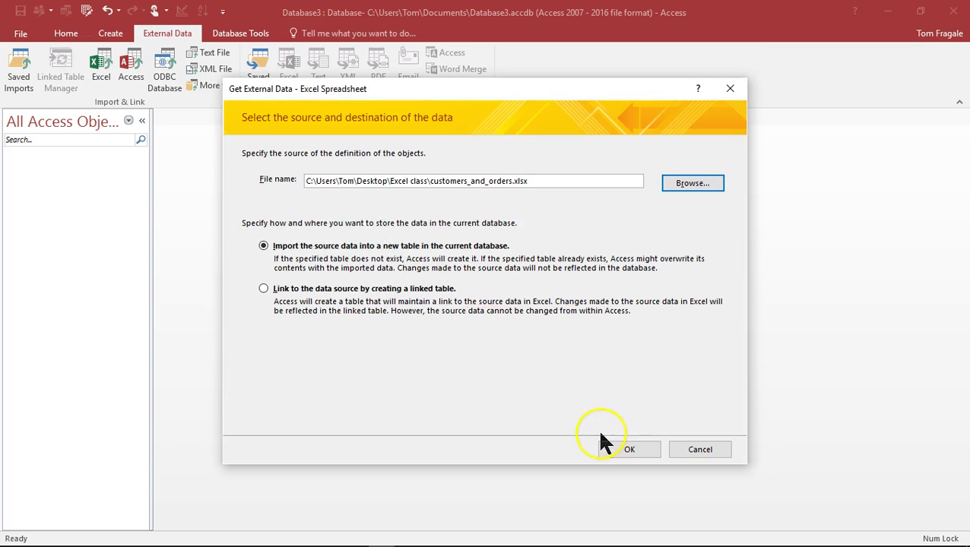
pyautogui.click(613, 445)
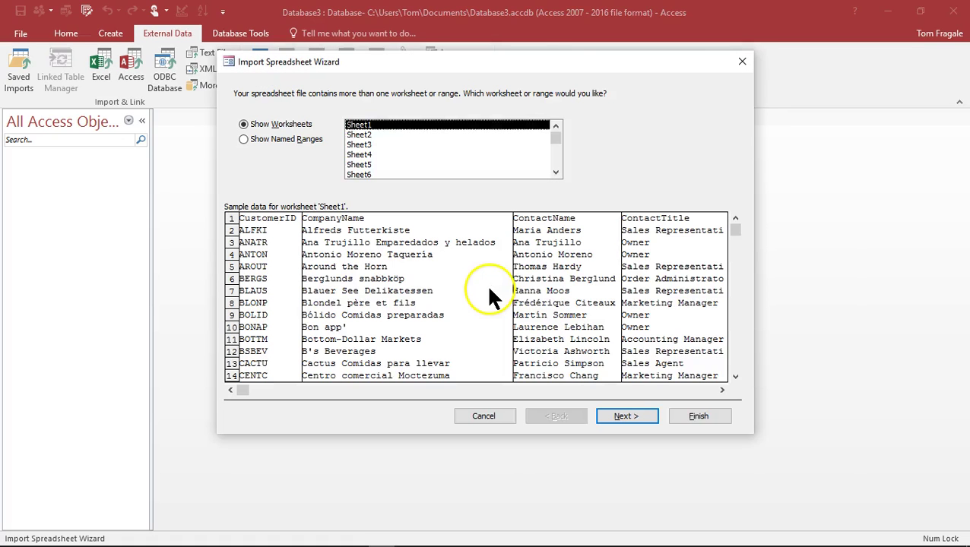
# Import worksheet Sheet1 with the first row as column headings and finish without saving the import steps
pyautogui.click(357, 125)
pyautogui.click(630, 416)
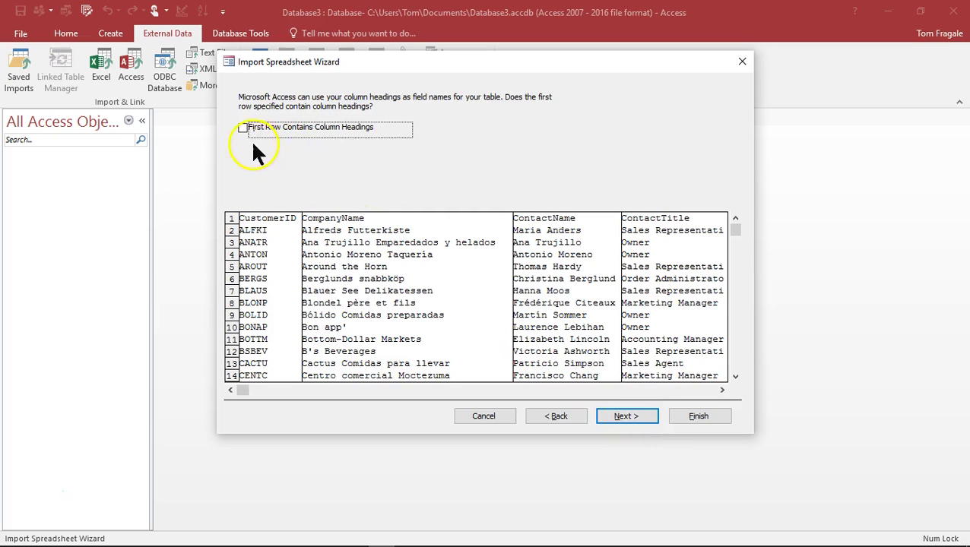
pyautogui.click(242, 128)
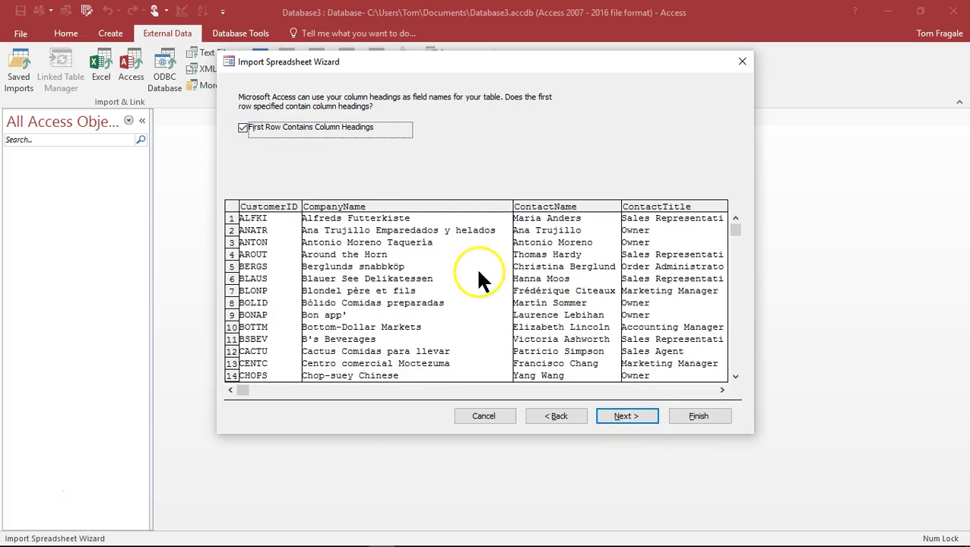
pyautogui.click(613, 417)
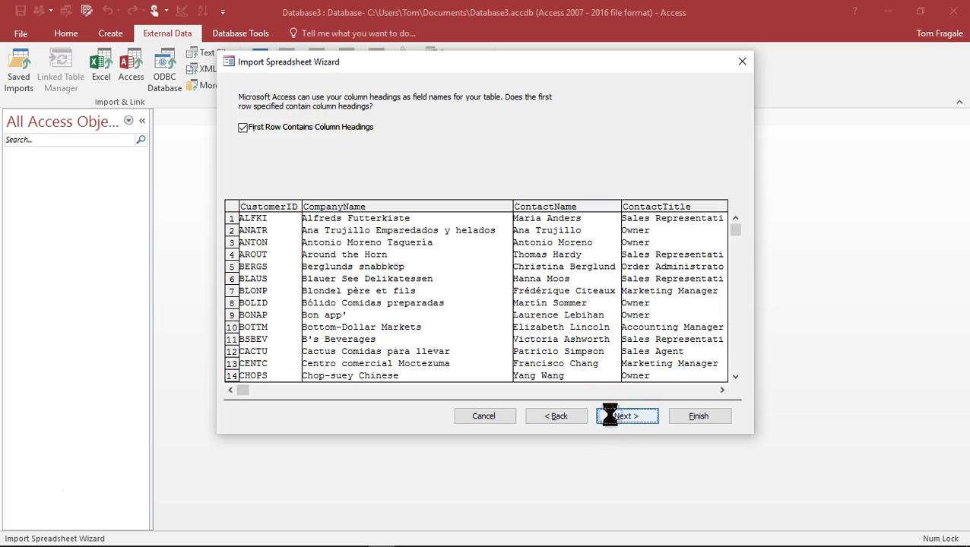
pyautogui.click(678, 420)
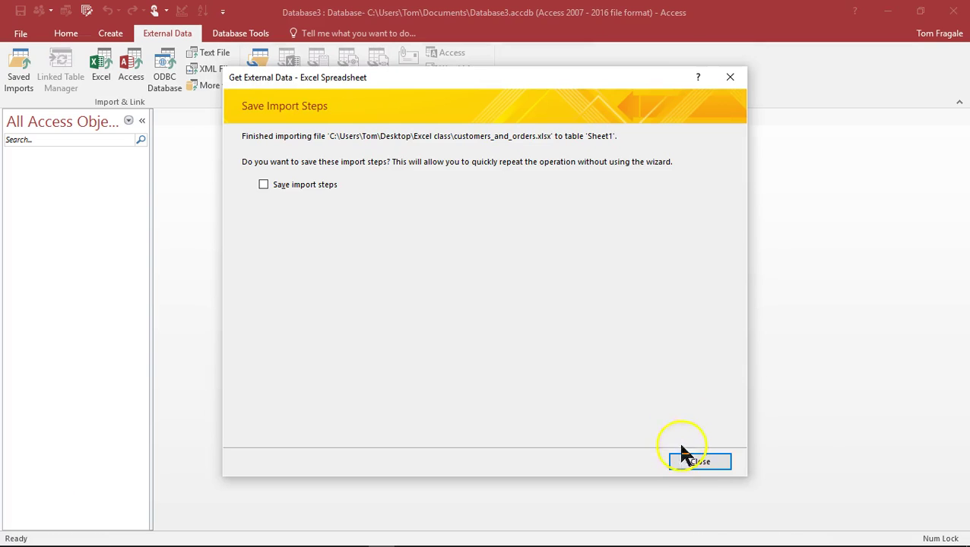
pyautogui.click(680, 462)
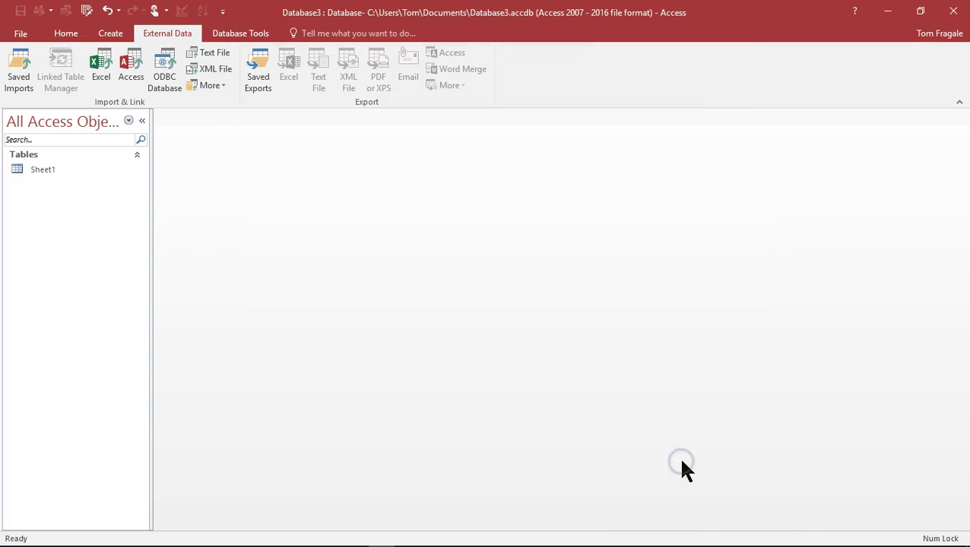
# Rename the imported Sheet1 table as customers_from_excel
pyautogui.rightClick(38, 168)
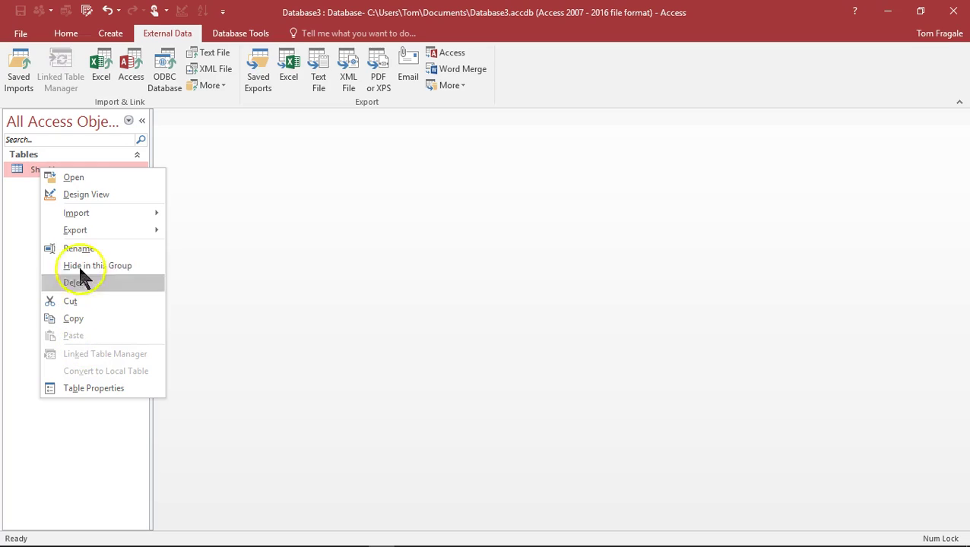
pyautogui.click(79, 250)
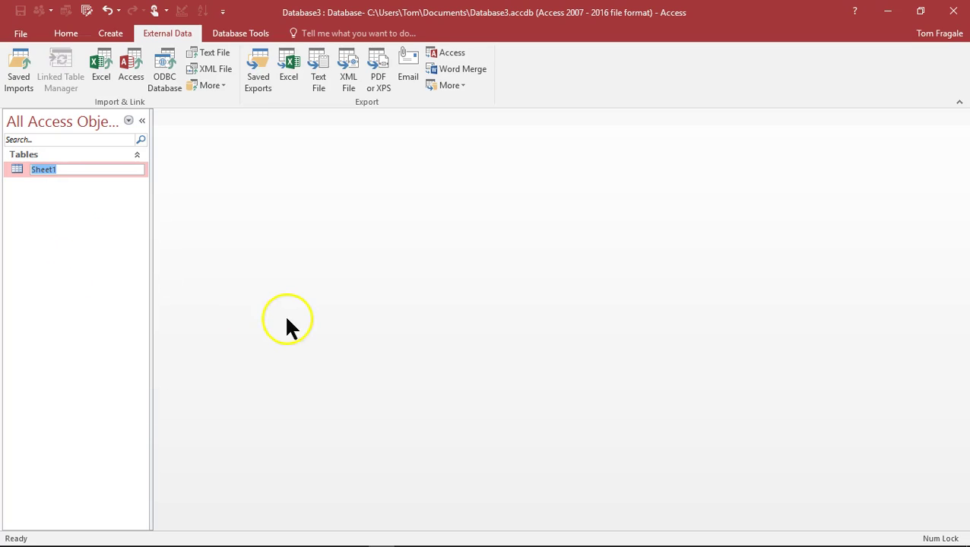
pyautogui.write('customers')
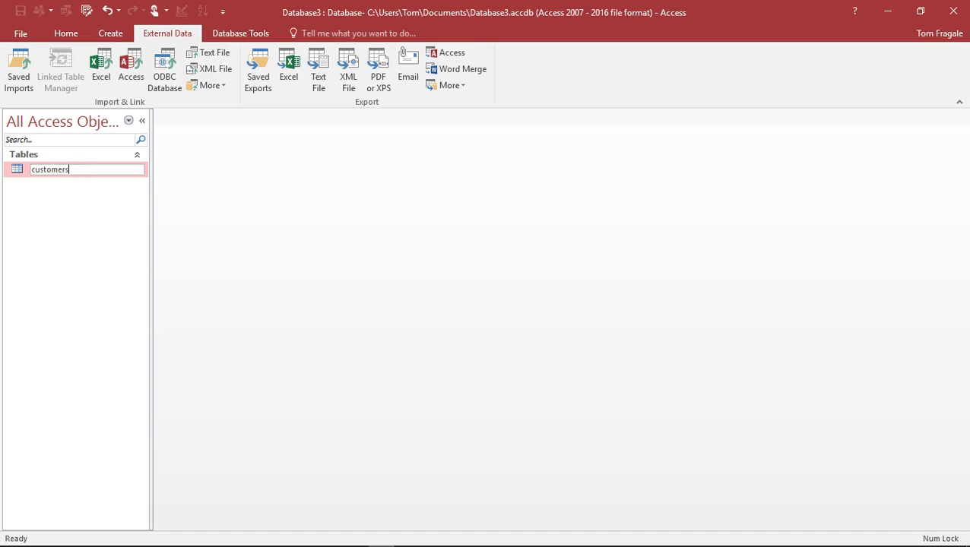
pyautogui.write('_from_excel')
pyautogui.press('Return')
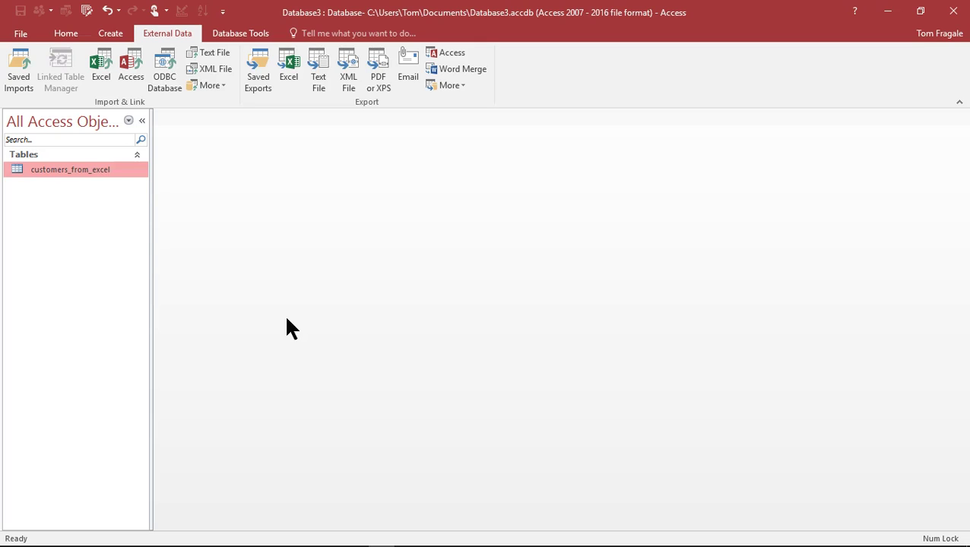
pyautogui.rightClick(54, 167)
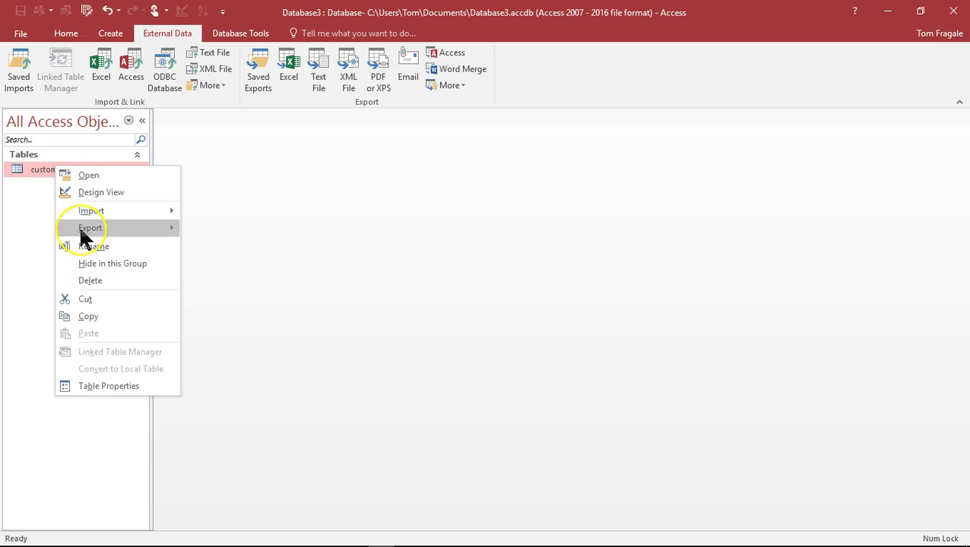
pyautogui.moveTo(80, 231)
pyautogui.click(232, 247)
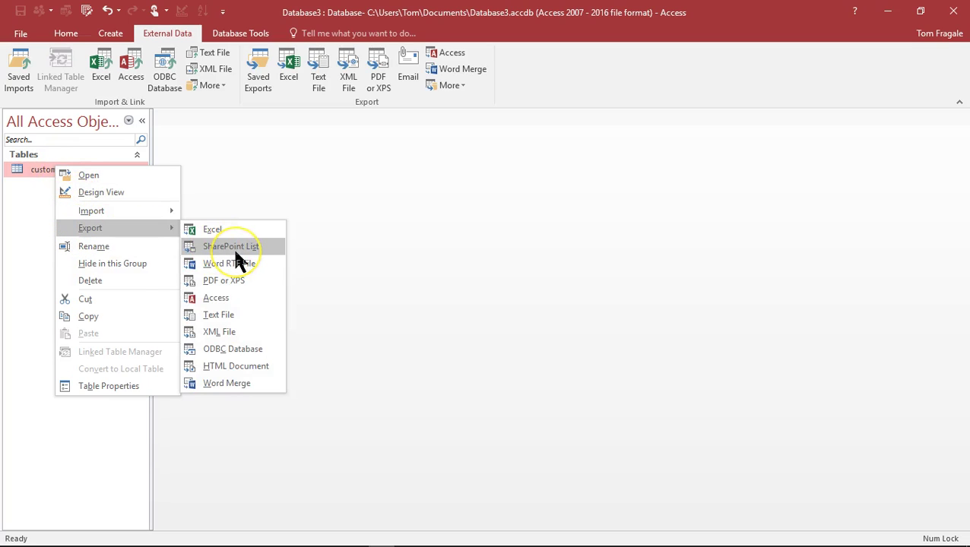
pyautogui.click(234, 248)
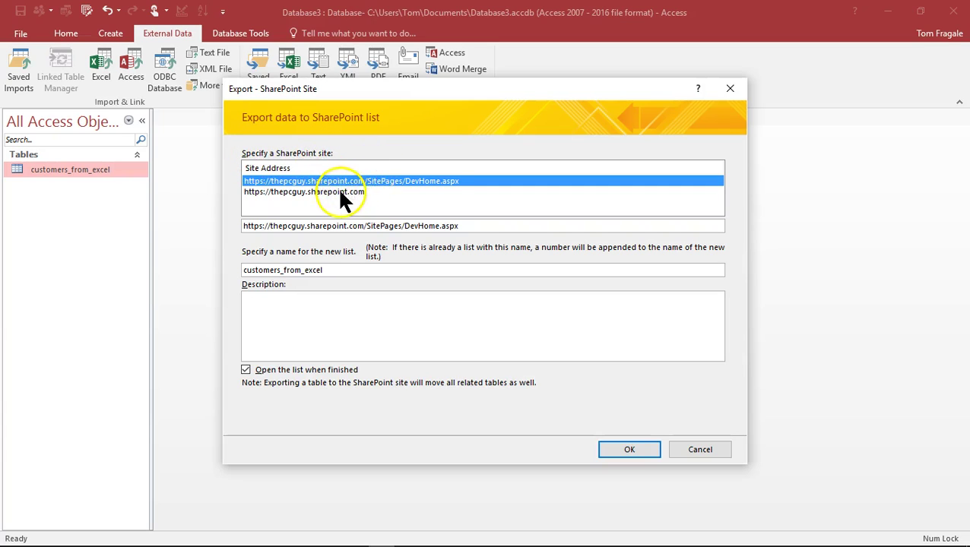
pyautogui.click(339, 193)
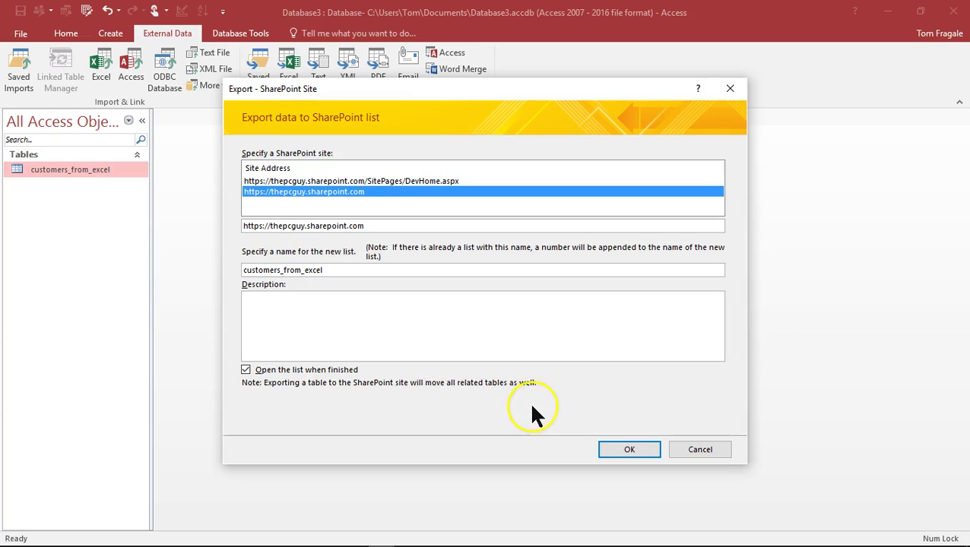
pyautogui.click(631, 449)
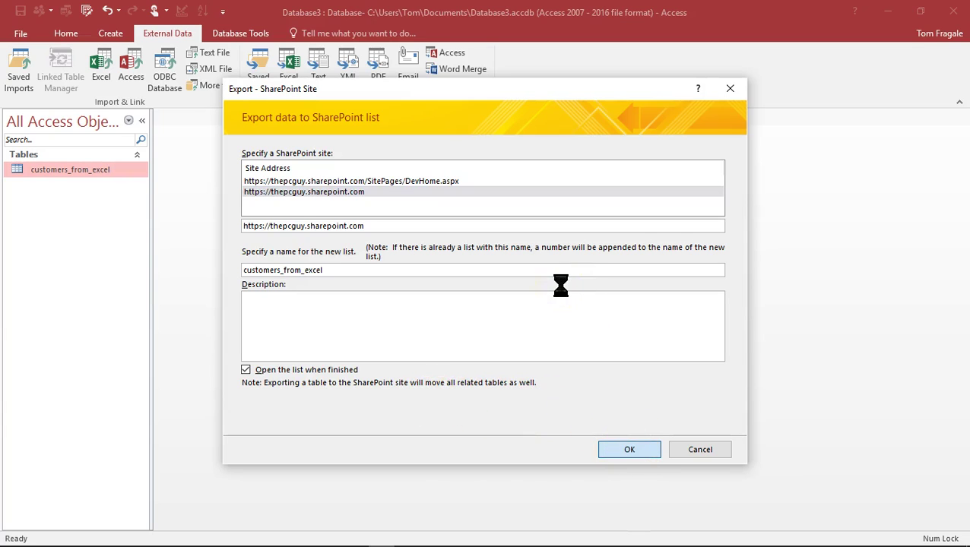
pyautogui.click(478, 306)
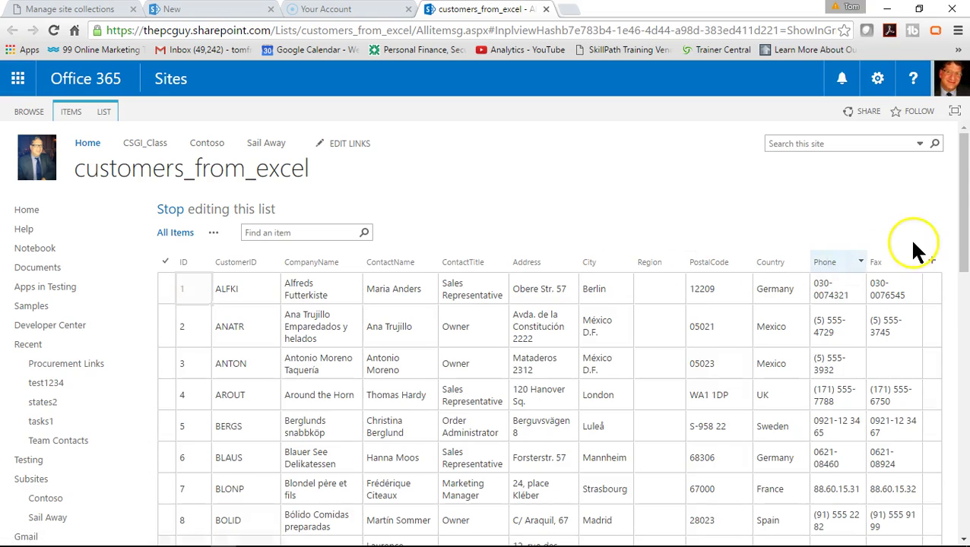
# Look through the customer records and columns in the new customers_from_excel SharePoint list
pyautogui.moveTo(964, 219)
pyautogui.mouseDown()
pyautogui.moveTo(965, 278)
pyautogui.moveTo(965, 217)
pyautogui.moveTo(965, 226)
pyautogui.mouseUp()
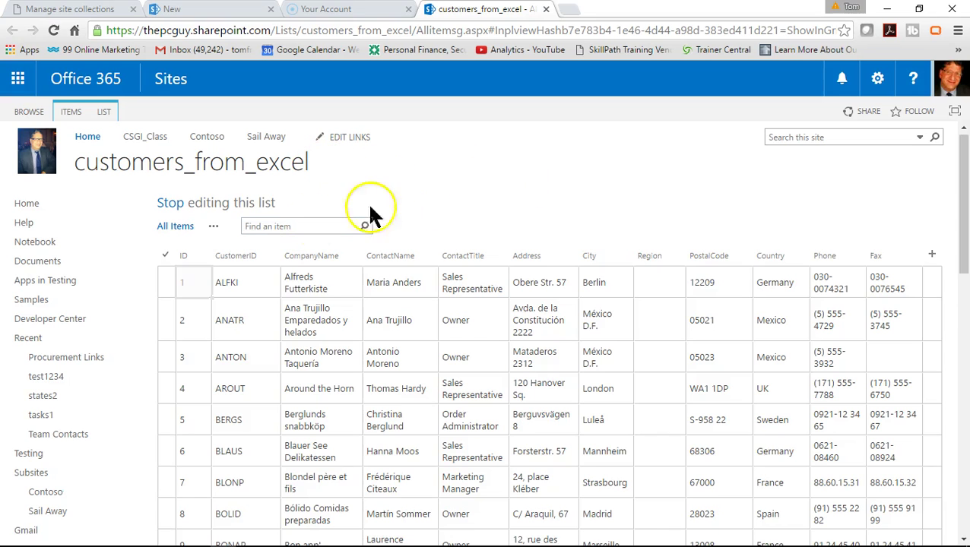
pyautogui.moveTo(962, 207)
pyautogui.mouseDown()
pyautogui.moveTo(965, 275)
pyautogui.moveTo(954, 191)
pyautogui.mouseUp()
pyautogui.moveTo(196, 536)
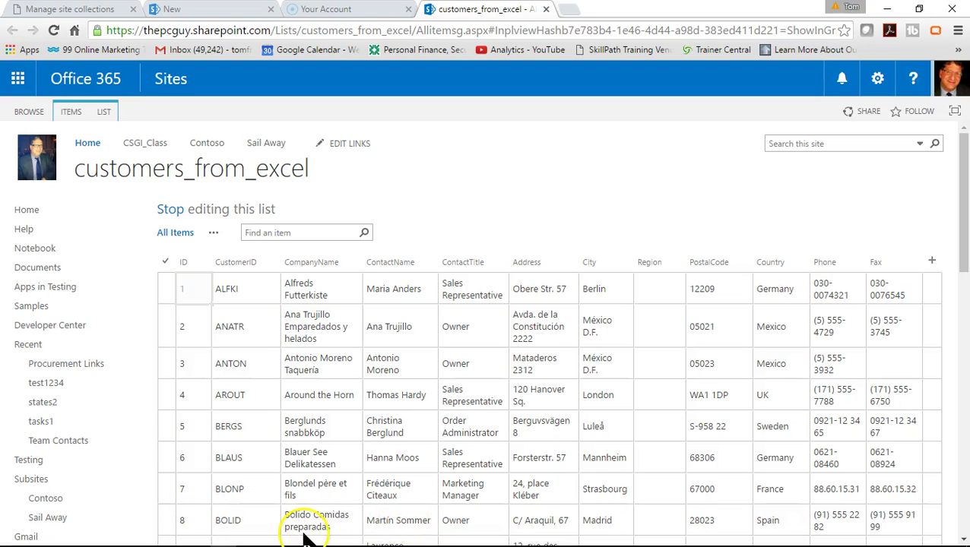
pyautogui.moveTo(314, 541)
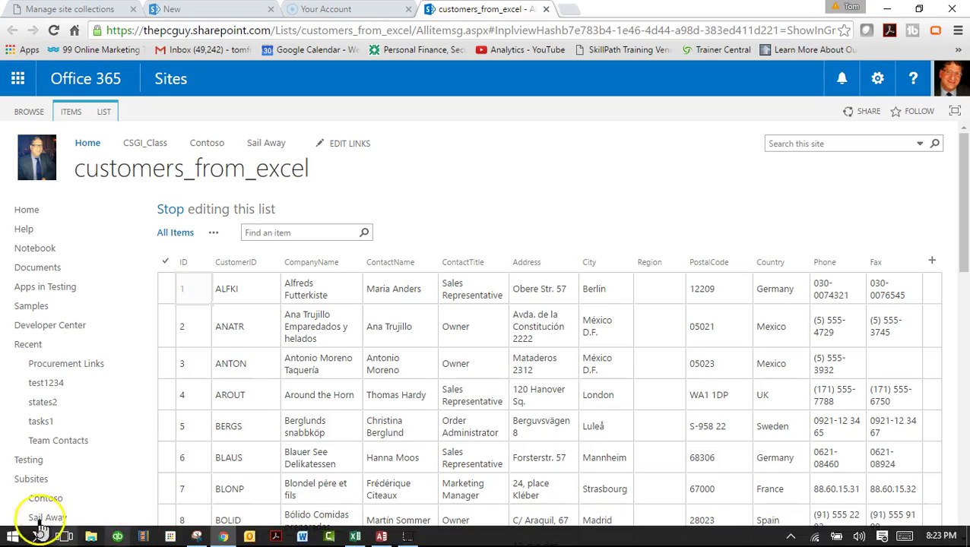